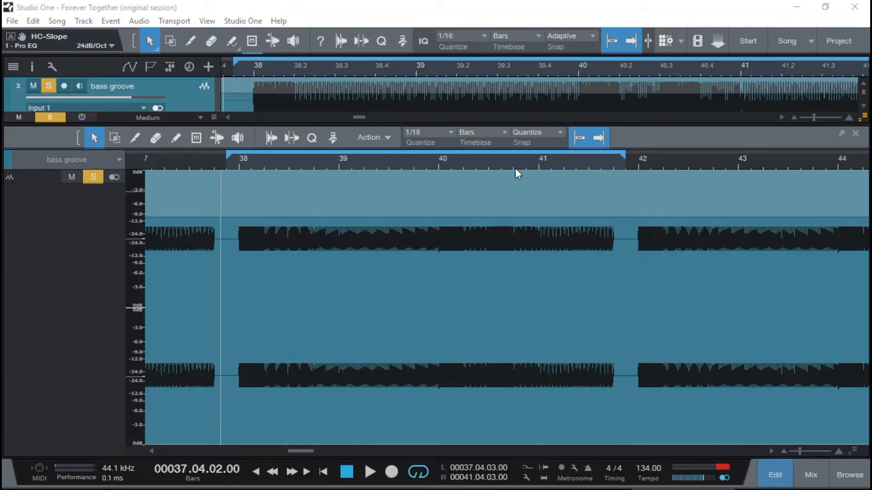
- Play the looped passage of the soloed bass groove track and stop at its end
{"action": "left_click", "coordinate": [370, 472]}
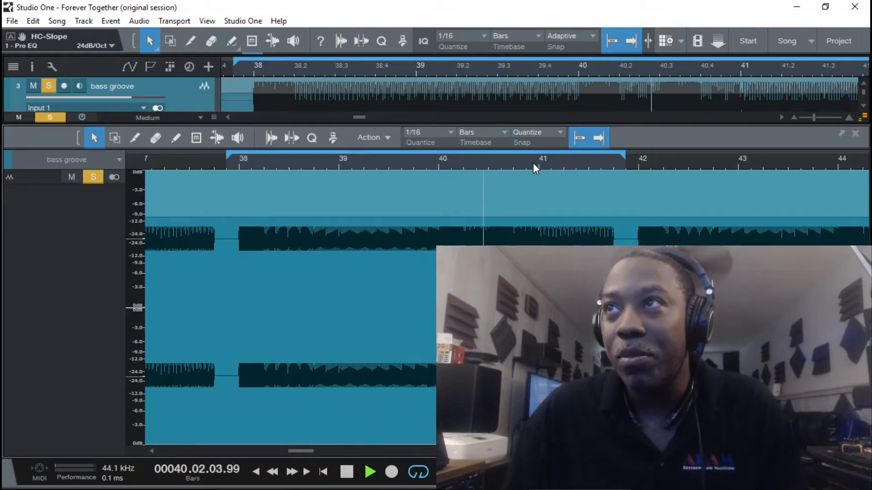
{"action": "left_click", "coordinate": [348, 471]}
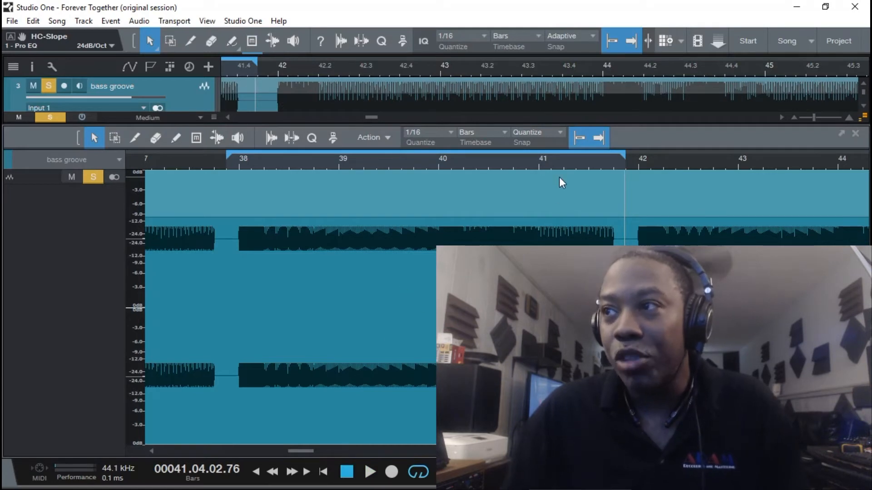
- Open the bass groove track's Pro EQ insert, close the mixer console and move the EQ window clear of the waveform
{"action": "key", "text": "F3"}
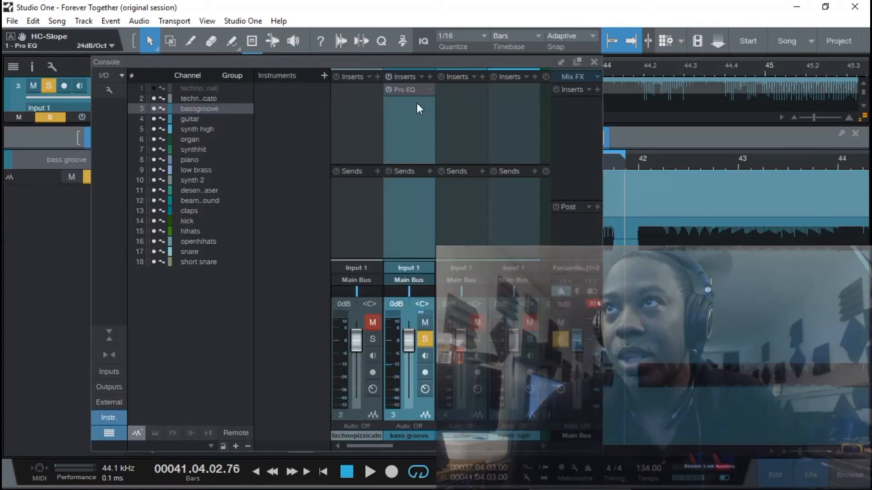
{"action": "left_click", "coordinate": [406, 92]}
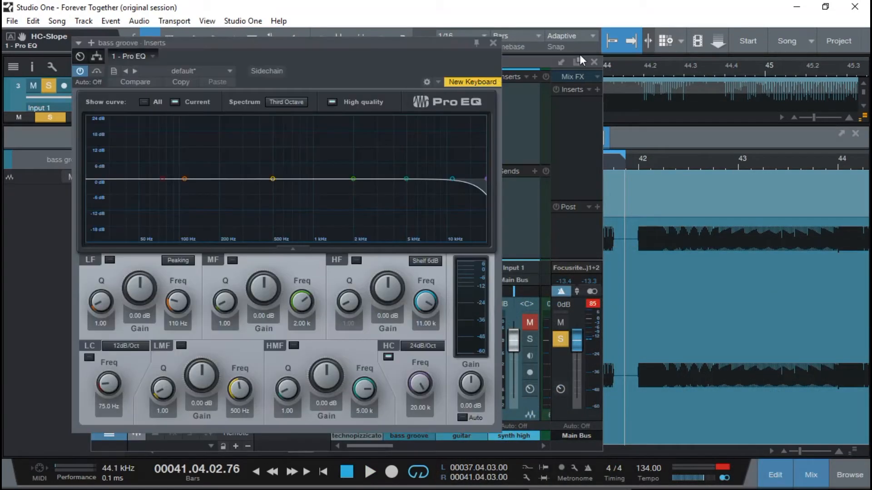
{"action": "left_click", "coordinate": [594, 62]}
{"action": "left_click_drag", "start_coordinate": [370, 43], "coordinate": [394, 76]}
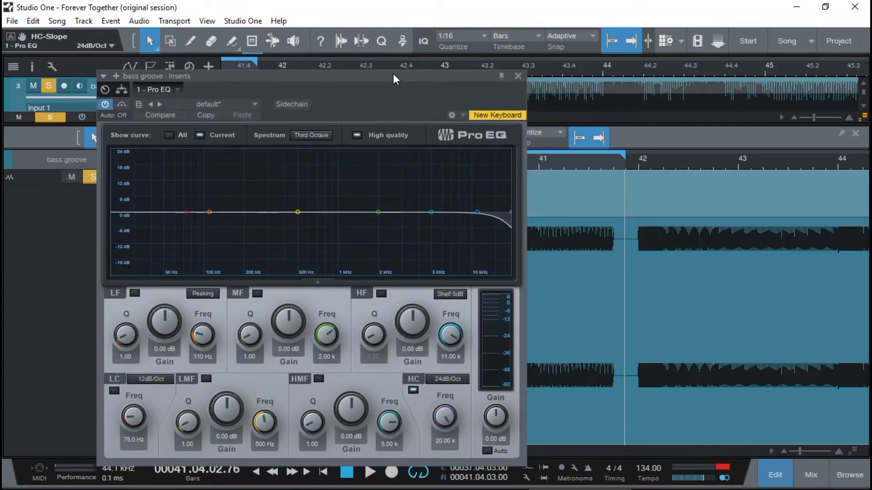
{"action": "left_click_drag", "start_coordinate": [386, 71], "coordinate": [387, 53]}
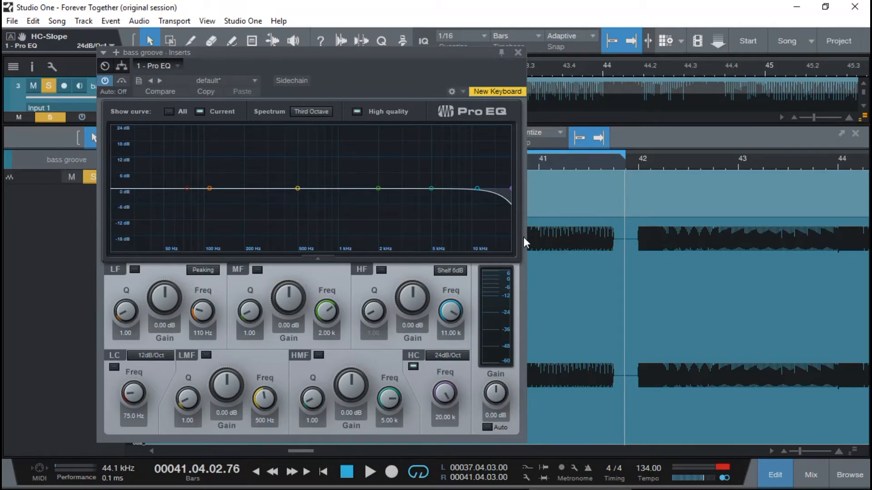
{"action": "left_click_drag", "start_coordinate": [389, 55], "coordinate": [324, 54]}
- Play the bass loop and set the Pro EQ high-cut frequency to 450 Hz
{"action": "left_click", "coordinate": [375, 476]}
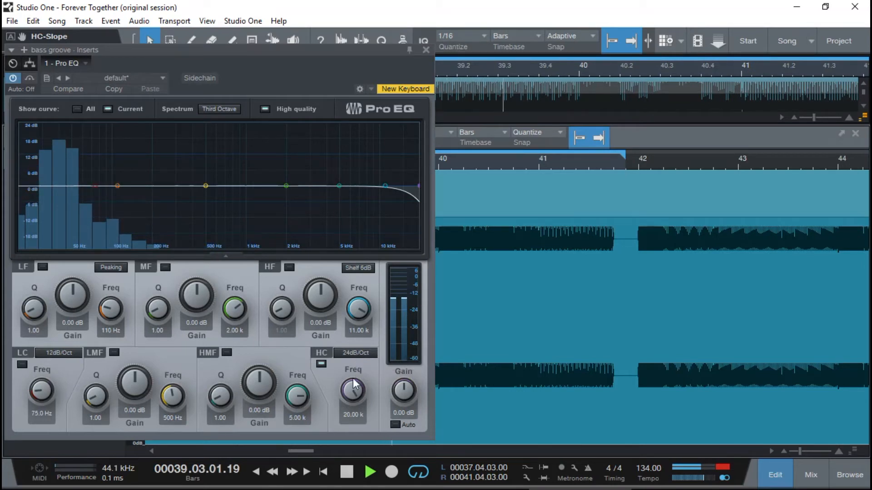
{"action": "left_click", "coordinate": [351, 416]}
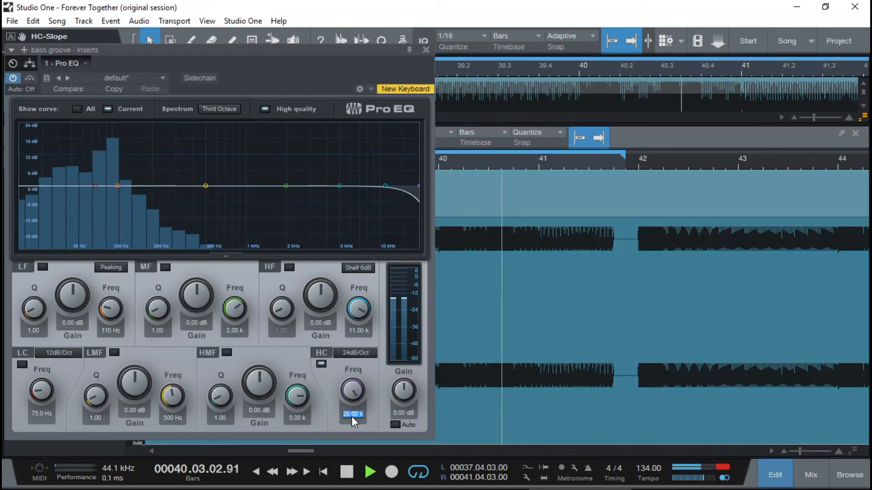
{"action": "type", "text": "450"}
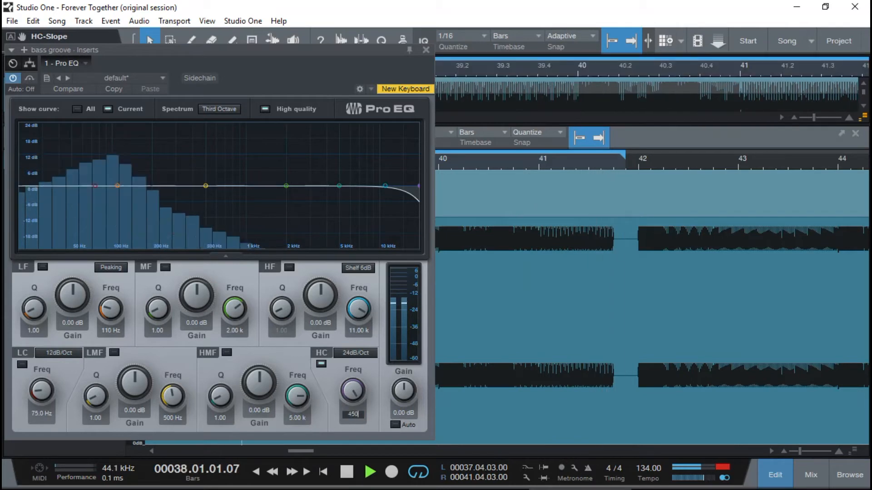
{"action": "key", "text": "Return"}
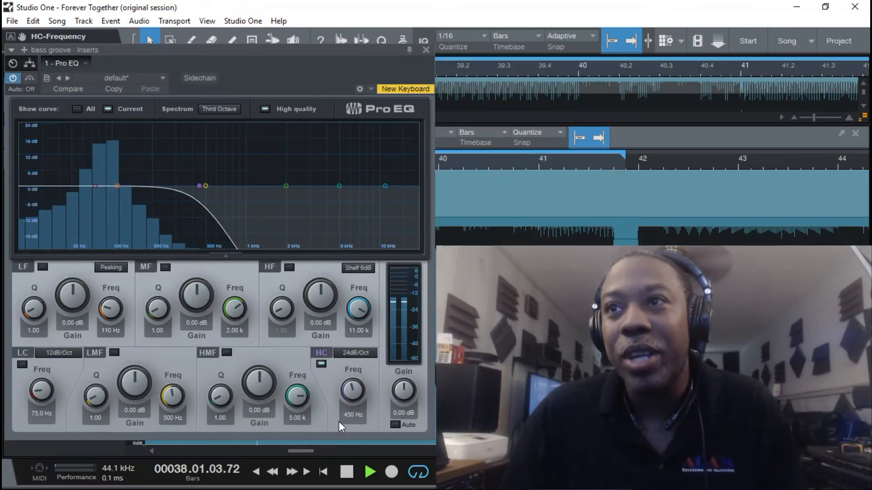
- Lower the Pro EQ high-cut frequency to 350 Hz while the bass loop plays
{"action": "left_click", "coordinate": [358, 415]}
{"action": "type", "text": "350"}
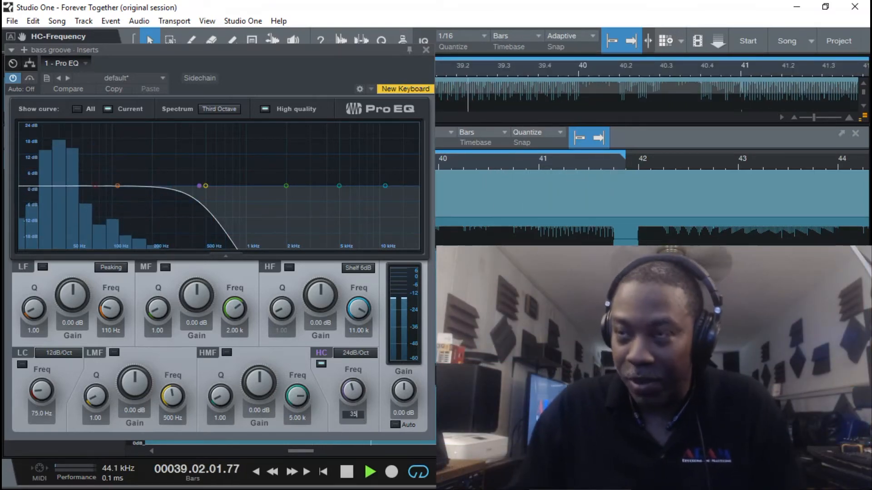
{"action": "key", "text": "Return"}
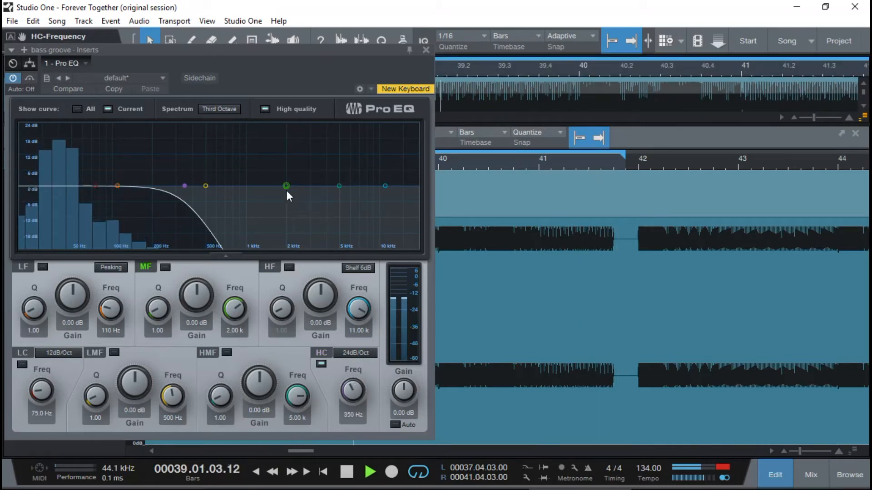
- Stop playback, return the Pro EQ high-cut frequency to 20 kHz and close the EQ window
{"action": "left_click_drag", "start_coordinate": [186, 52], "coordinate": [243, 51]}
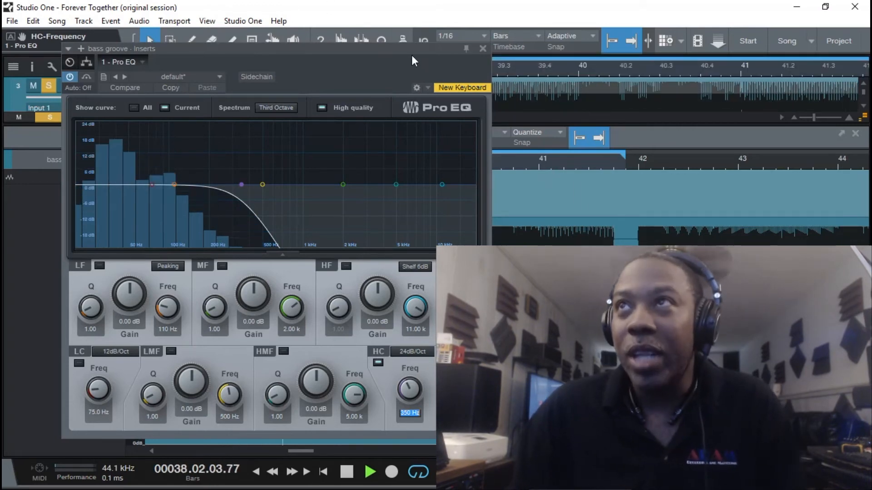
{"action": "mouse_move", "coordinate": [397, 45]}
{"action": "left_mouse_down"}
{"action": "mouse_move", "coordinate": [315, 42]}
{"action": "mouse_move", "coordinate": [400, 37]}
{"action": "left_mouse_up"}
{"action": "key", "text": "Return"}
{"action": "key", "text": "space"}
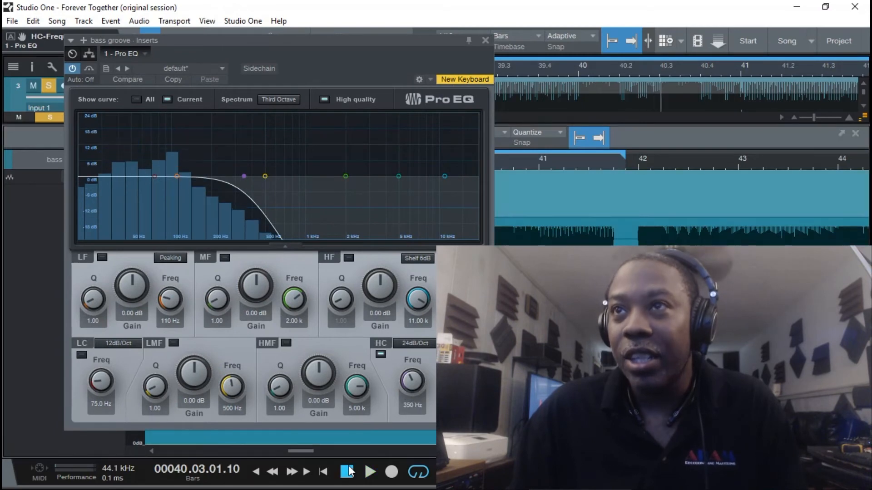
{"action": "left_click_drag", "start_coordinate": [408, 383], "coordinate": [432, 306]}
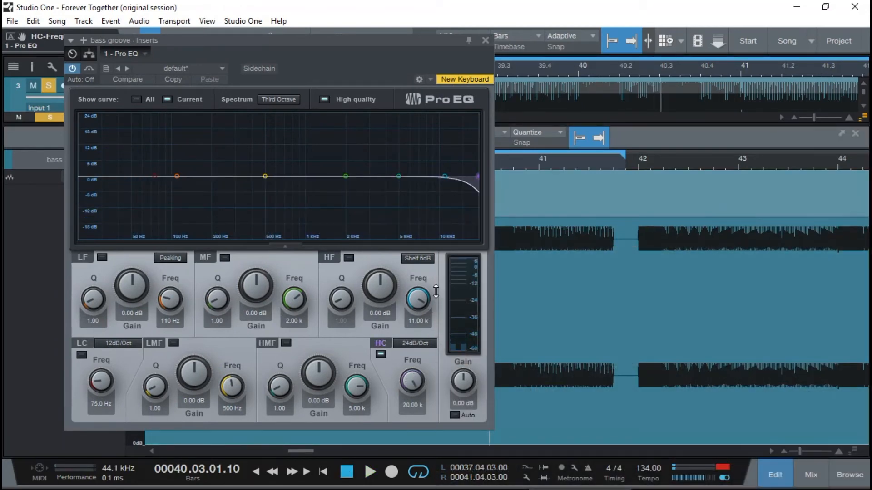
{"action": "left_click", "coordinate": [484, 40]}
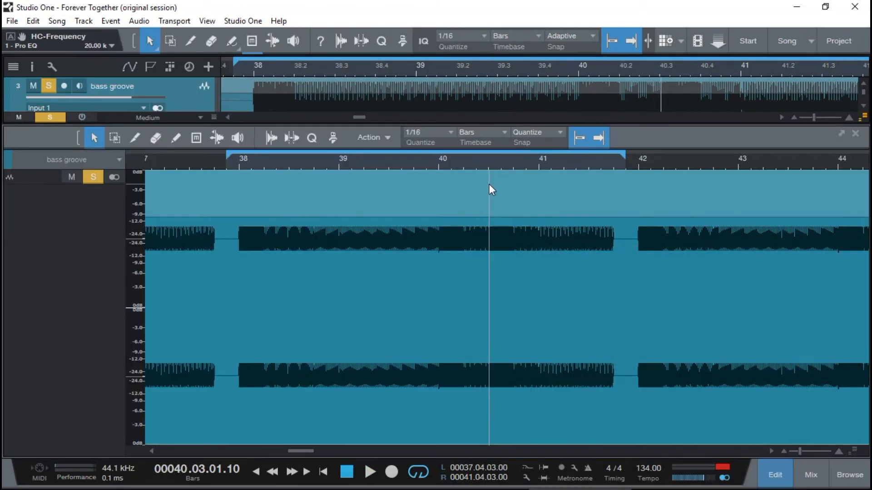
- Split the bass groove audio event at bar 41 in the audio editor
{"action": "left_click_drag", "start_coordinate": [535, 160], "coordinate": [476, 172]}
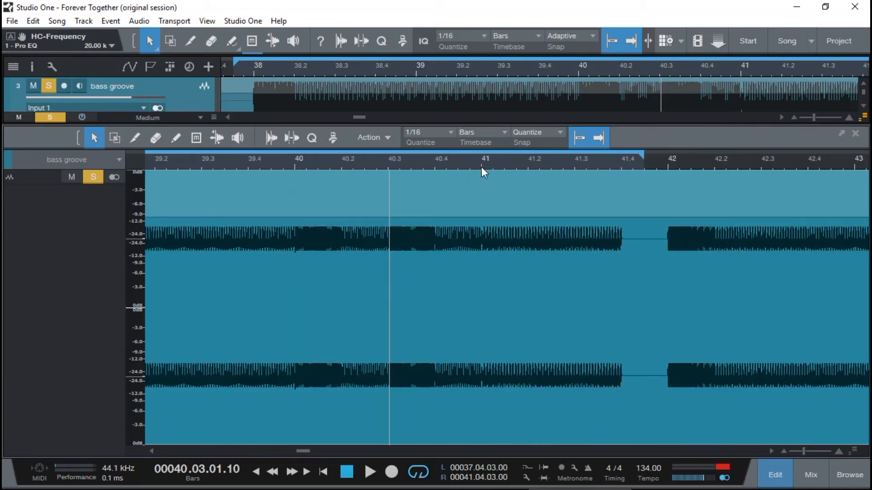
{"action": "left_click", "coordinate": [194, 48]}
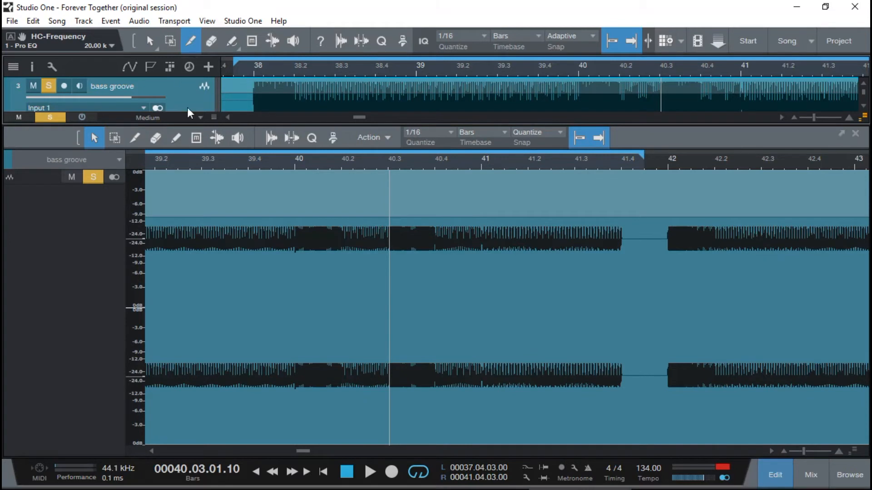
{"action": "left_click", "coordinate": [136, 138]}
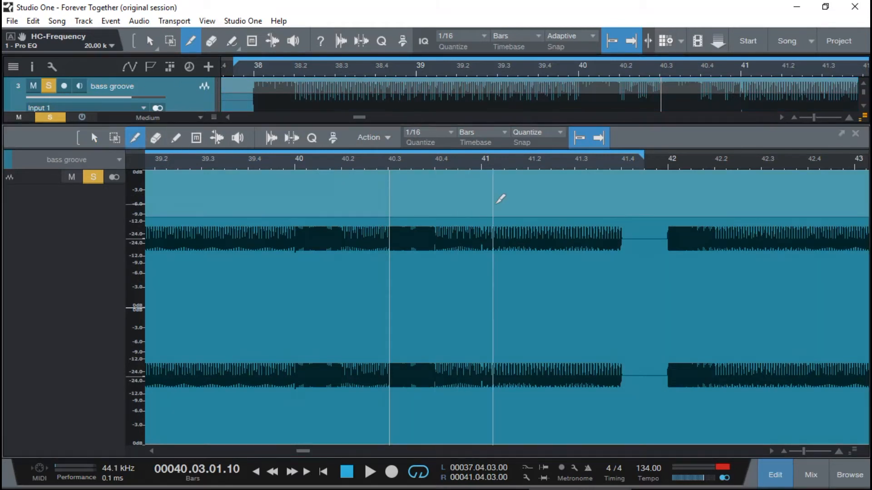
{"action": "left_click", "coordinate": [482, 207]}
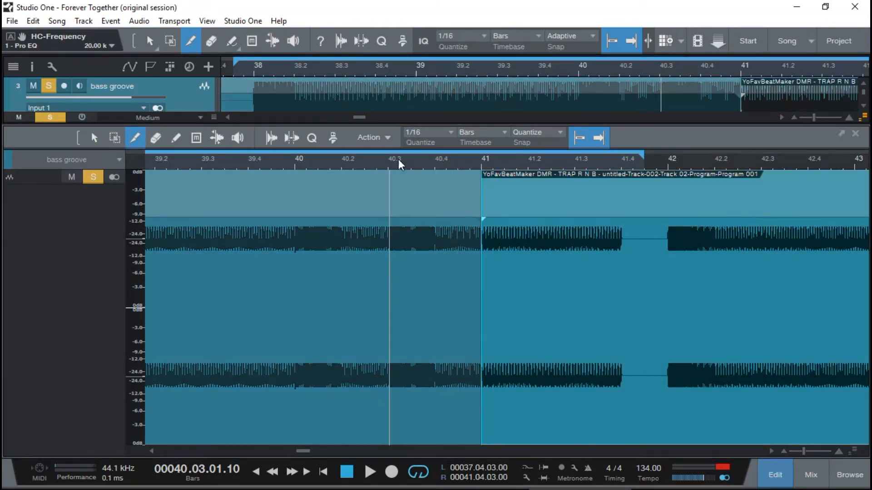
- Inspect the waveform closely at the bar 41 split and select the event before it
{"action": "left_click", "coordinate": [93, 139]}
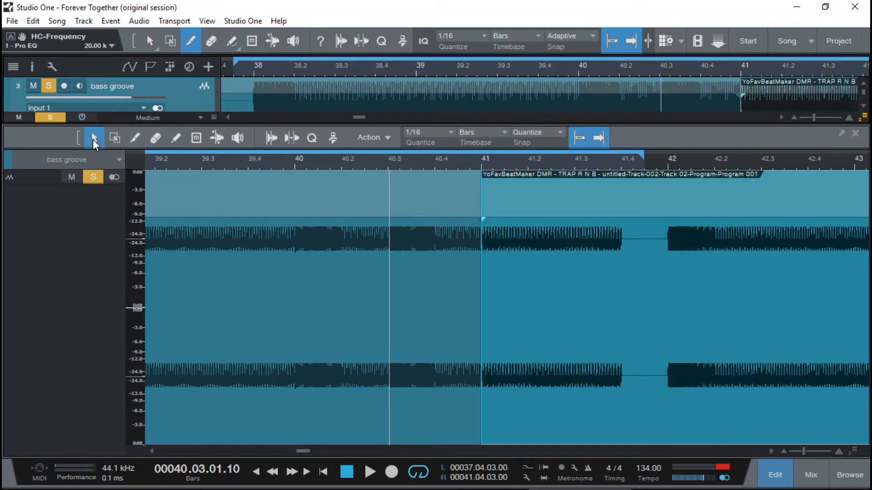
{"action": "scroll", "coordinate": [482, 196], "scroll_direction": "up", "scroll_amount": 3}
{"action": "scroll", "coordinate": [483, 195], "scroll_direction": "up", "scroll_amount": 2}
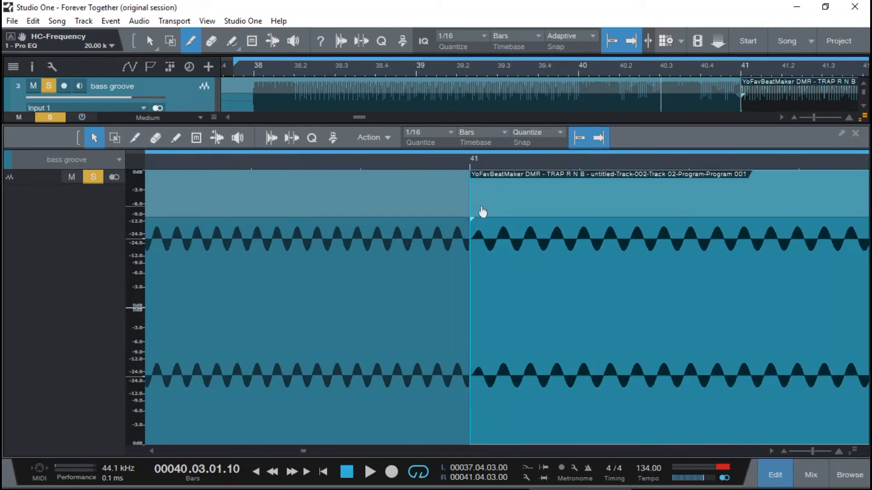
{"action": "left_click_drag", "start_coordinate": [474, 223], "coordinate": [452, 223]}
{"action": "left_click", "coordinate": [459, 227]}
- Play the bass loop to audition the split at bar 41, and stop near the loop's end
{"action": "left_click", "coordinate": [369, 472]}
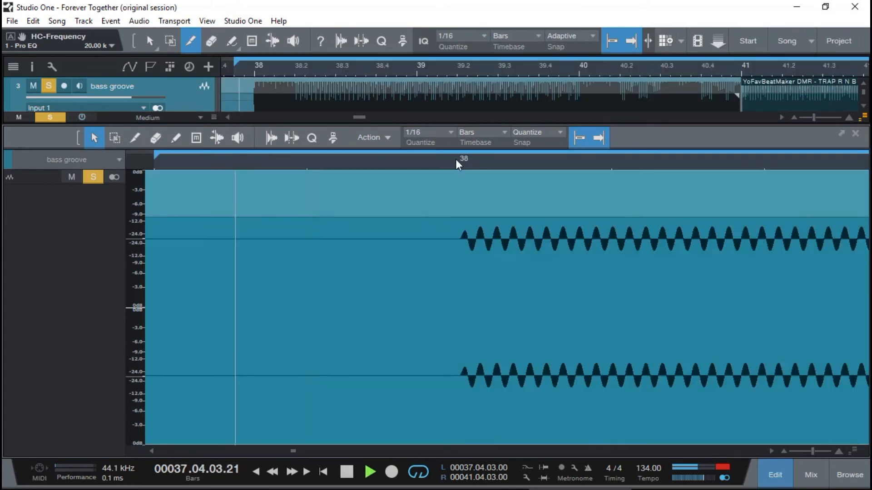
{"action": "left_click_drag", "start_coordinate": [456, 163], "coordinate": [460, 97]}
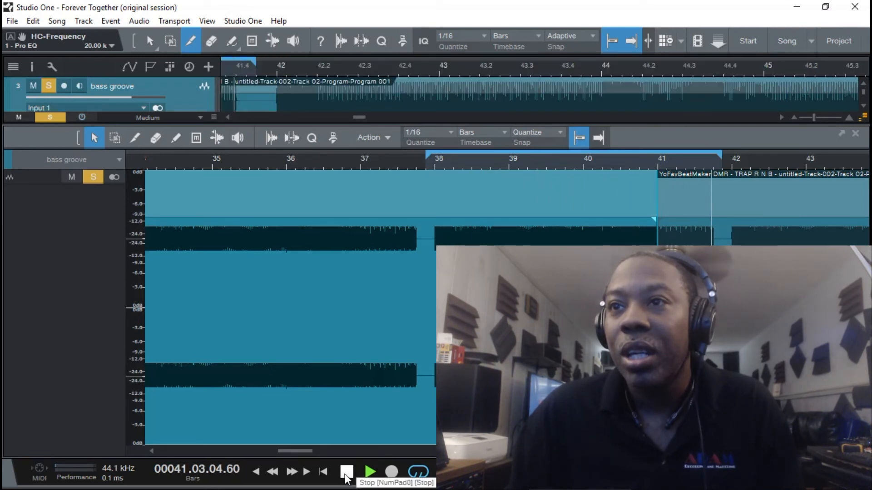
{"action": "left_click", "coordinate": [346, 473]}
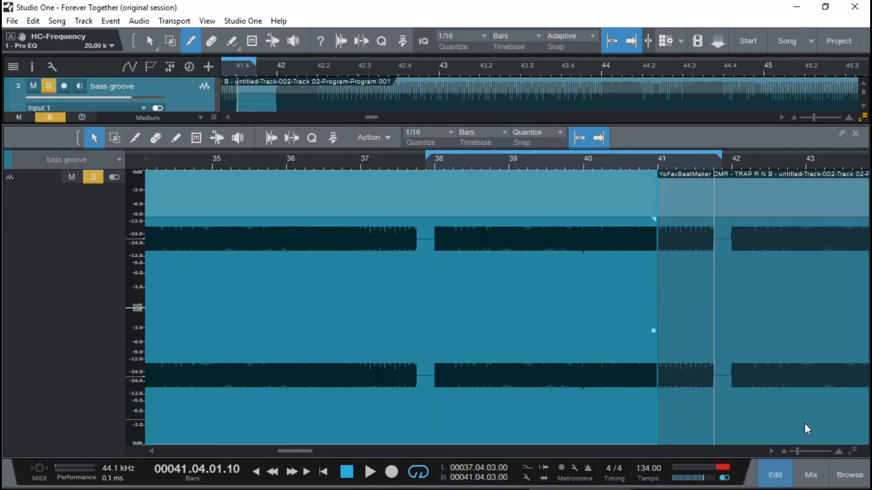
- Reopen the bass groove track's Pro EQ and set its high-cut frequency to 500 Hz
{"action": "left_click", "coordinate": [811, 476]}
{"action": "left_click", "coordinate": [406, 89]}
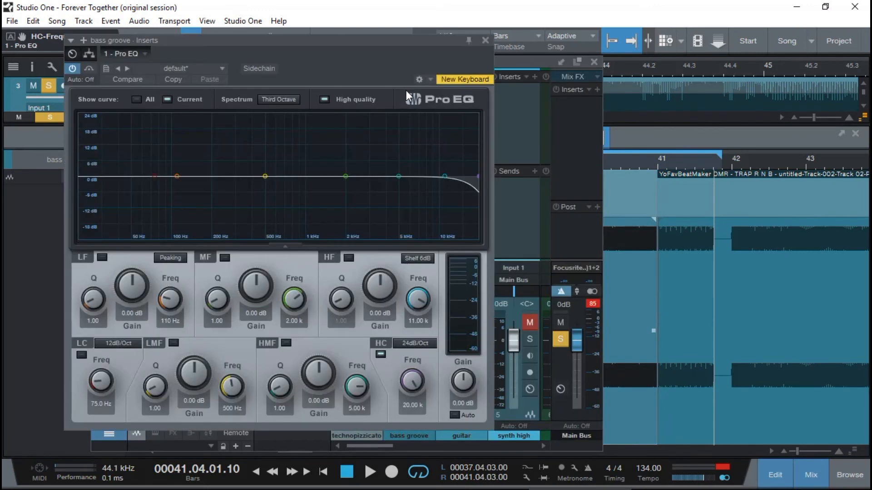
{"action": "left_click", "coordinate": [594, 62]}
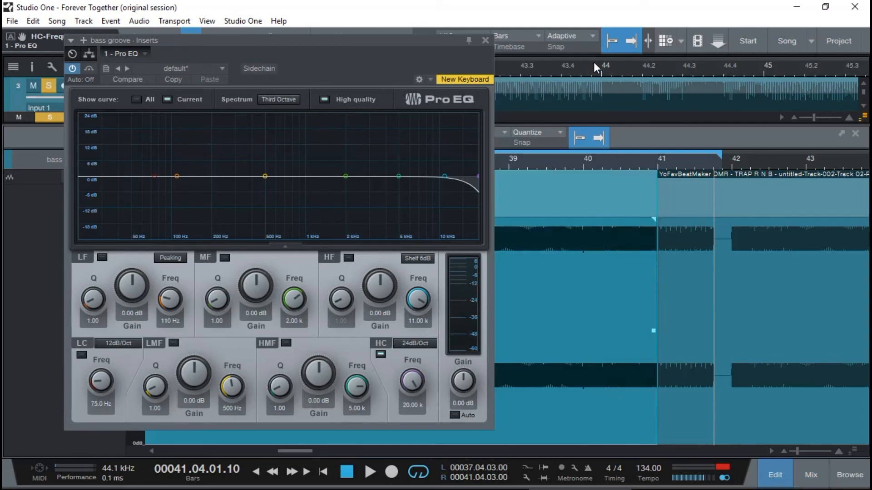
{"action": "left_click_drag", "start_coordinate": [377, 40], "coordinate": [416, 49]}
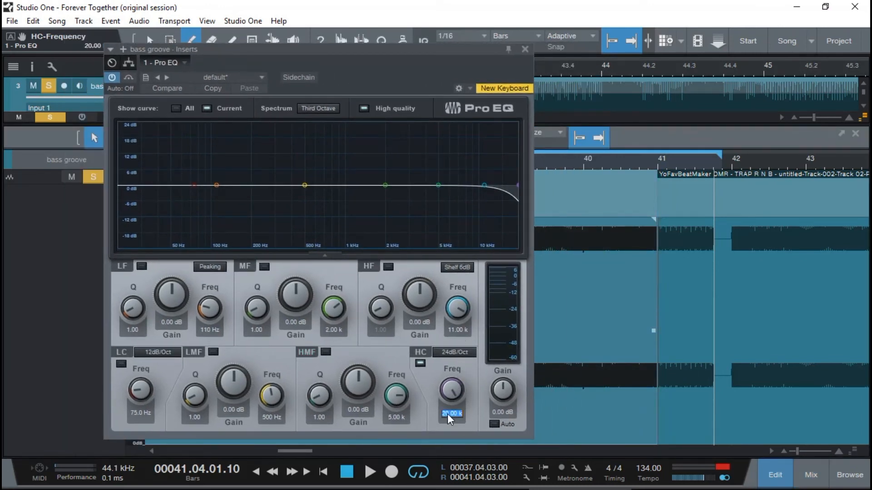
{"action": "type", "text": "500"}
{"action": "key", "text": "Return"}
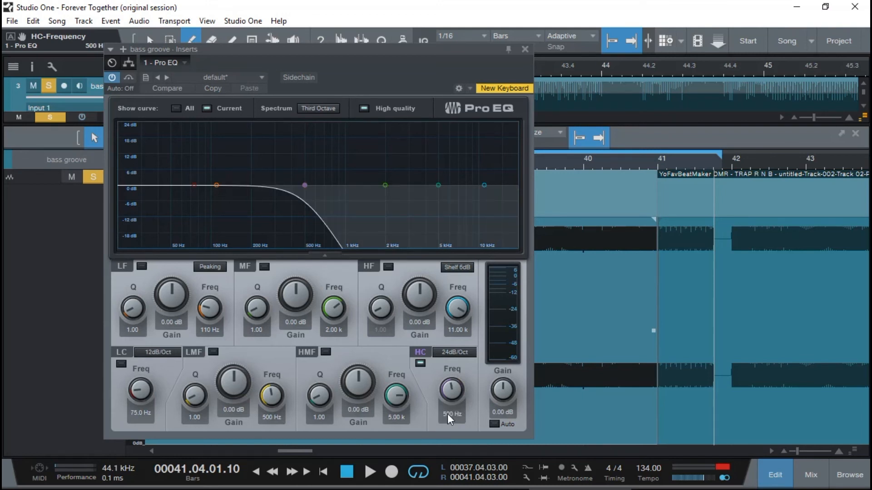
- Play the bass loop with the high-cut filter active while viewing the EQ spectrum, and stop playback
{"action": "left_click", "coordinate": [357, 472]}
{"action": "left_click", "coordinate": [371, 472]}
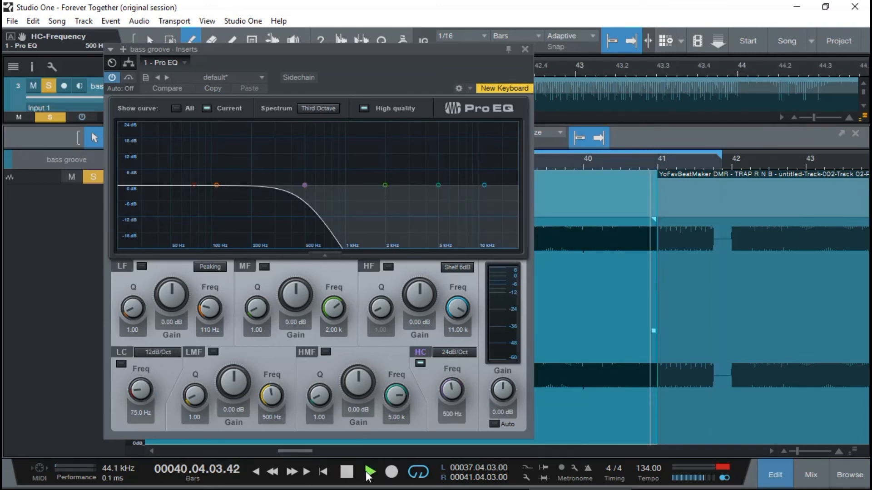
{"action": "left_click_drag", "start_coordinate": [318, 53], "coordinate": [275, 45]}
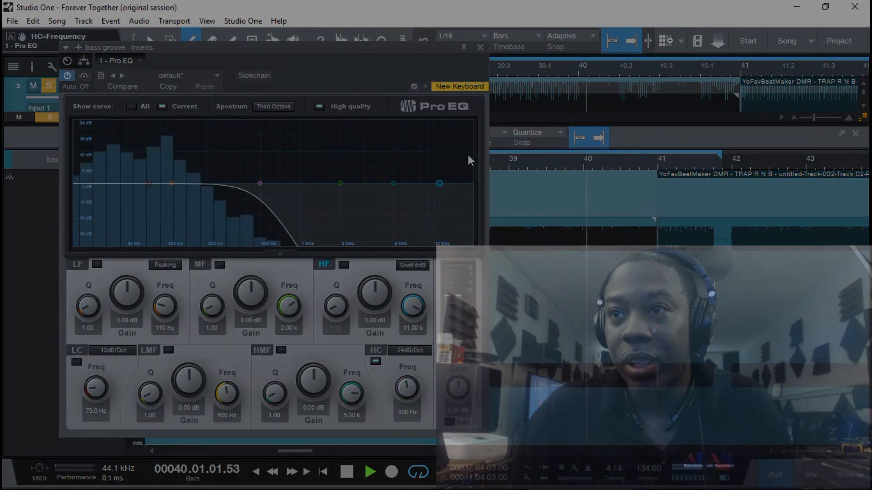
{"action": "left_click", "coordinate": [346, 472]}
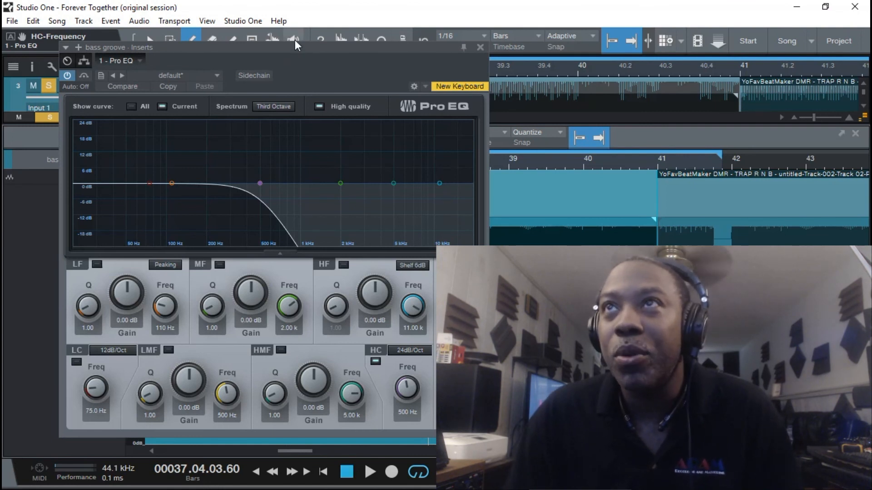
{"action": "left_click_drag", "start_coordinate": [295, 45], "coordinate": [334, 69]}
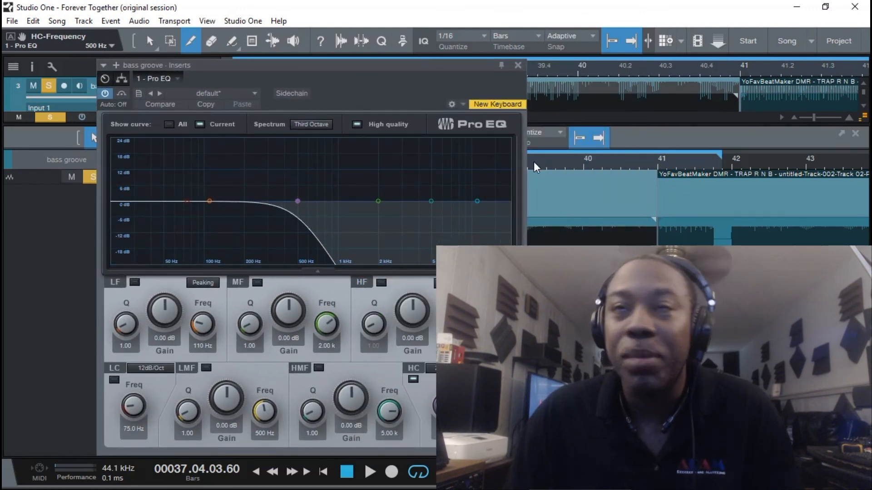